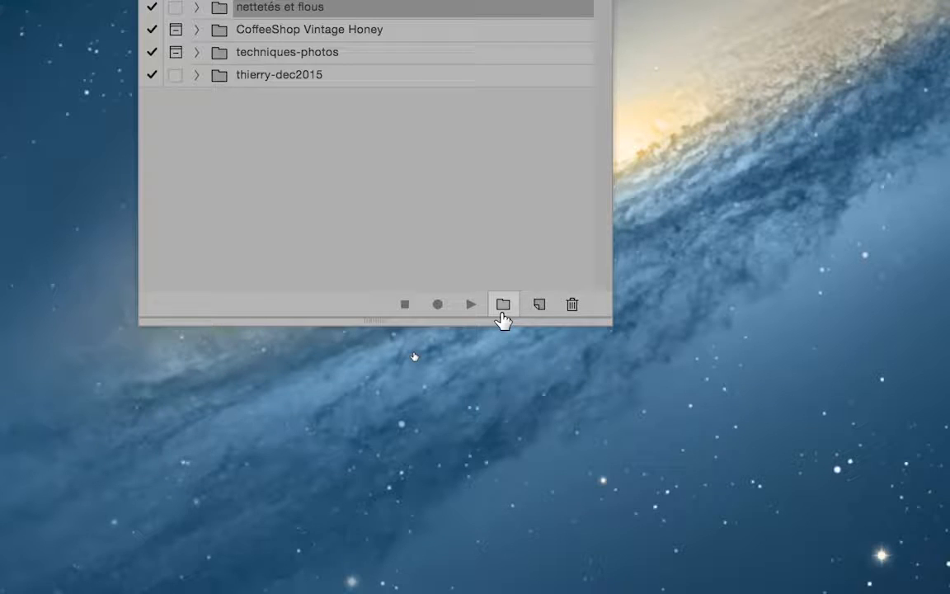
Create a new action set named with the author's first name followed by "-janv2016".
{"action": "left_click", "coordinate": [502, 305]}
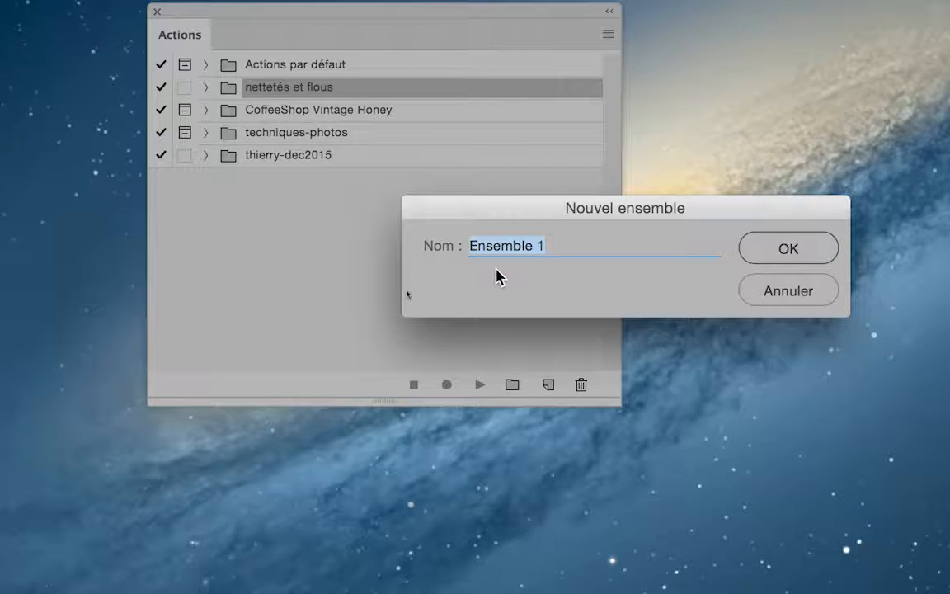
{"action": "type", "text": "Thierry-"}
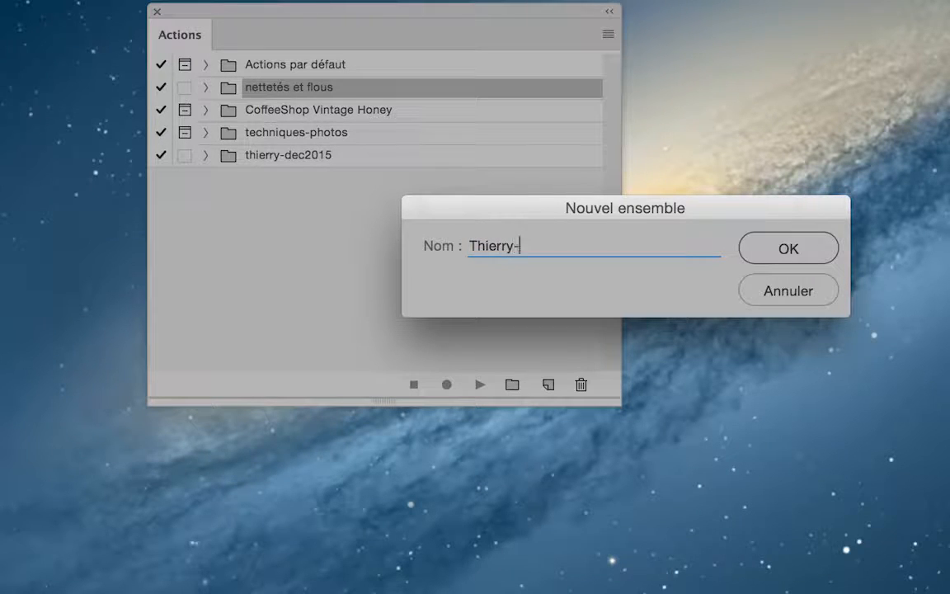
{"action": "type", "text": "janv2016"}
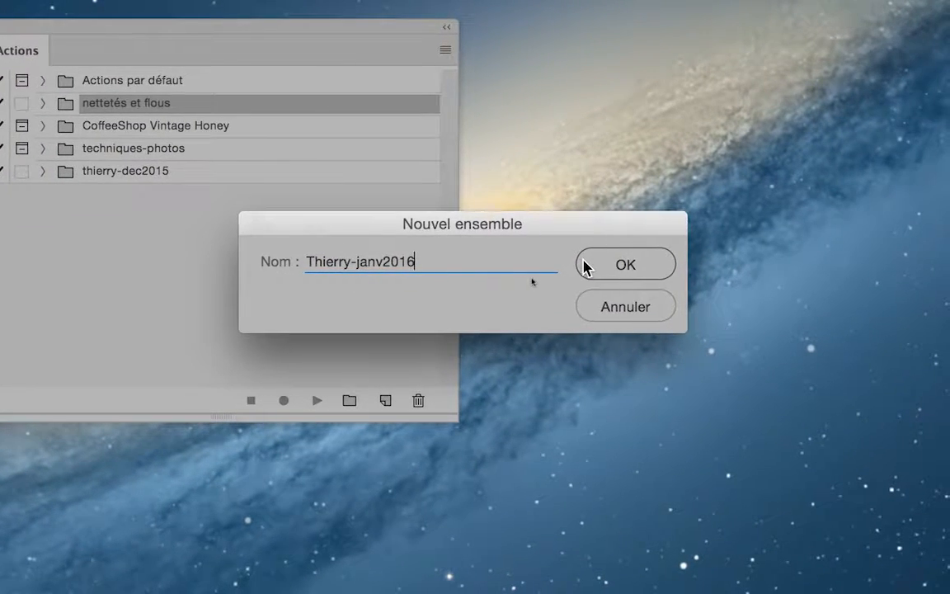
{"action": "left_click", "coordinate": [750, 248]}
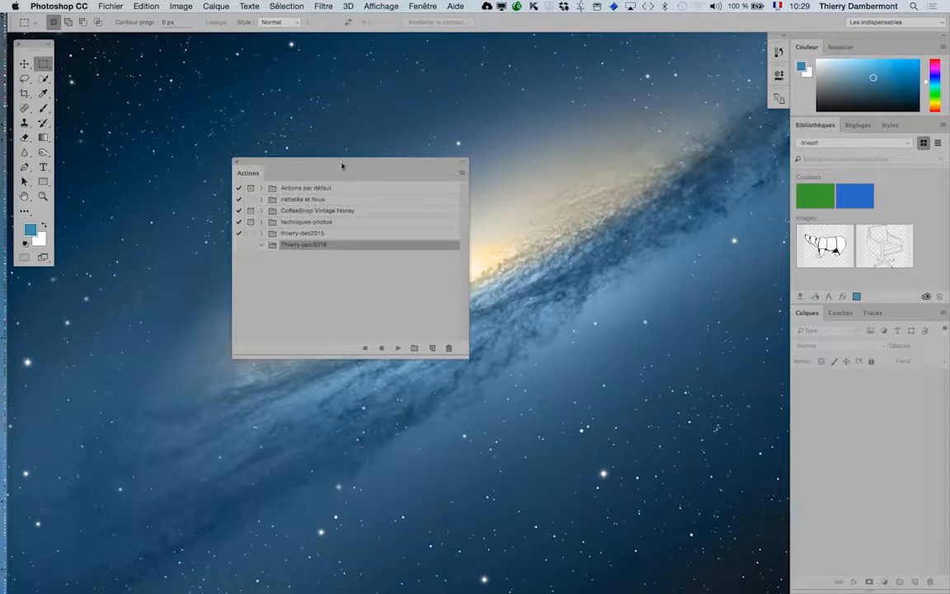
Open brown-and-white-dog.jpg from the images-diverses folder of "PS avancé jour 3 sur 3 en janv 2016", with the Actions panel moved aside.
{"action": "left_click_drag", "start_coordinate": [341, 166], "coordinate": [632, 133]}
{"action": "left_click", "coordinate": [111, 5]}
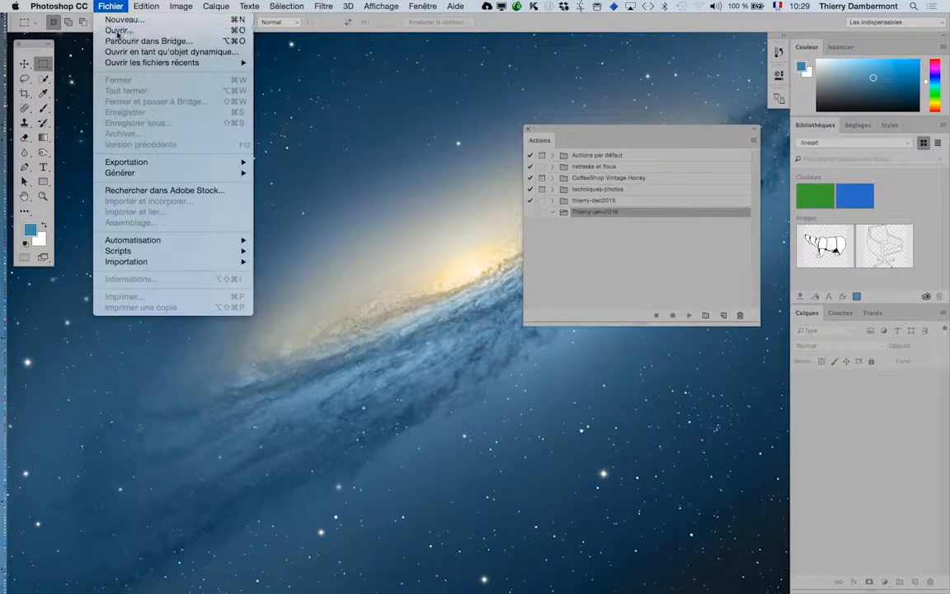
{"action": "left_click", "coordinate": [118, 30]}
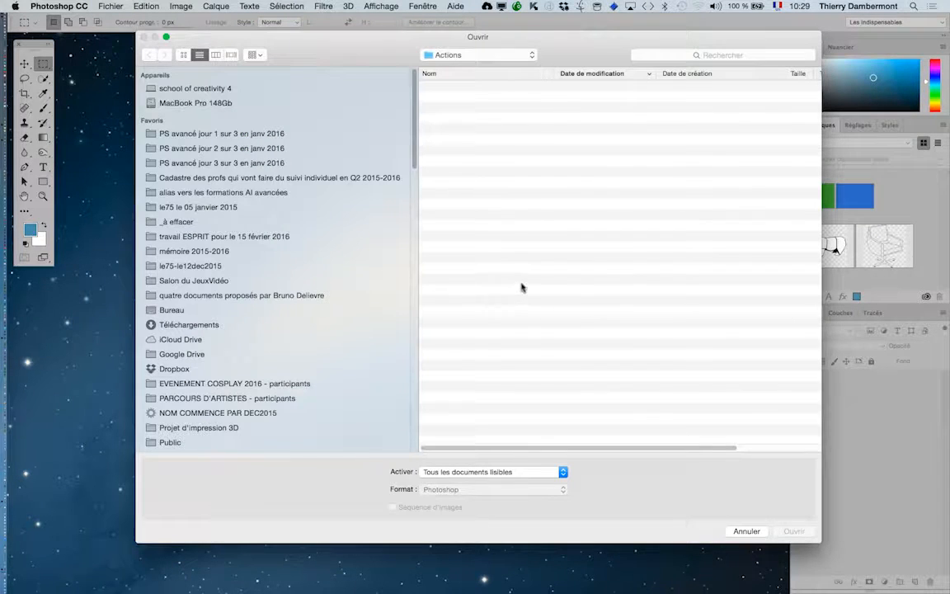
{"action": "left_click", "coordinate": [233, 163]}
{"action": "left_click", "coordinate": [477, 89]}
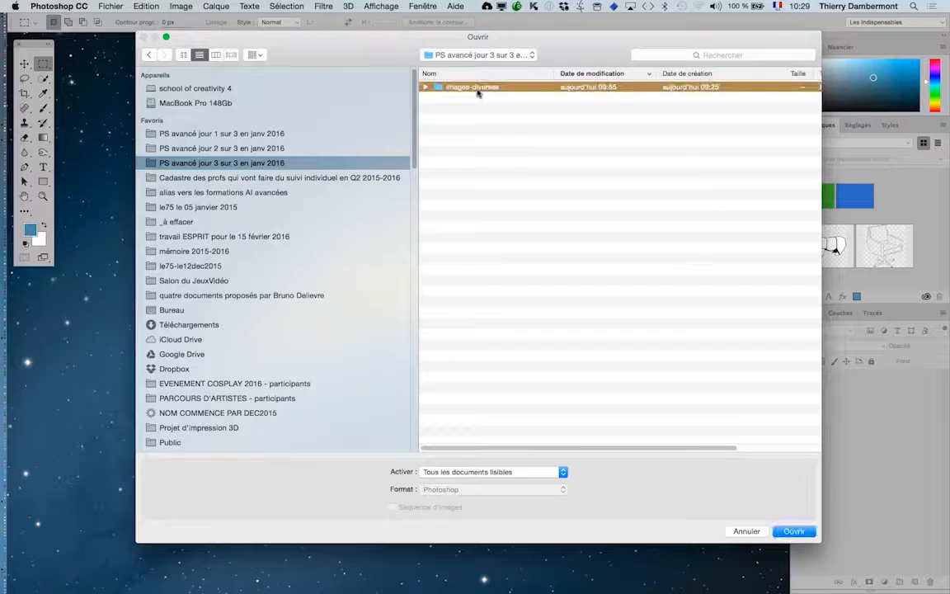
{"action": "double_click", "coordinate": [477, 89]}
{"action": "left_click", "coordinate": [486, 119]}
{"action": "left_click", "coordinate": [791, 530]}
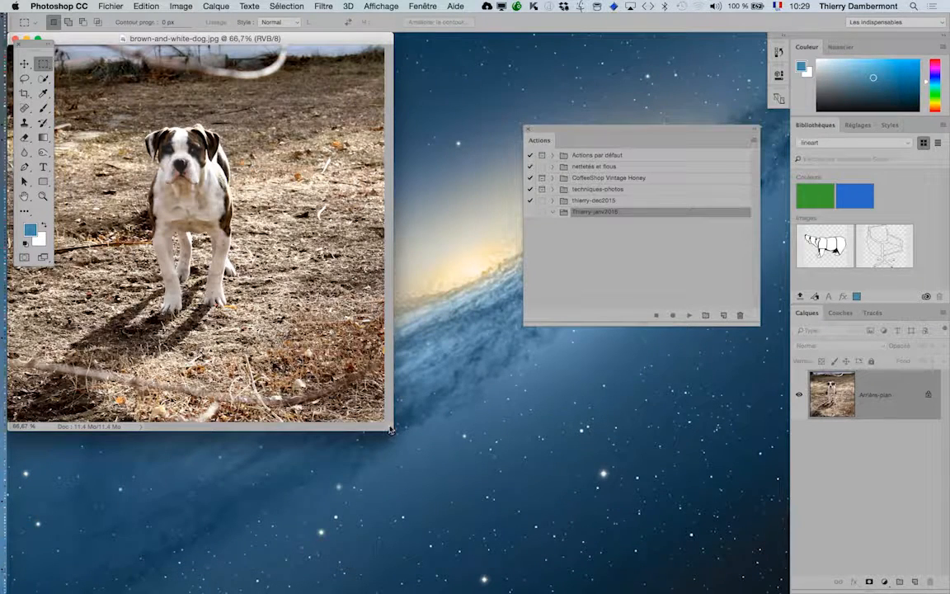
Show the dog photo in full-screen mode with menus and arrange it beside the Actions panel.
{"action": "key", "text": "f"}
{"action": "left_click_drag", "start_coordinate": [419, 376], "coordinate": [220, 331]}
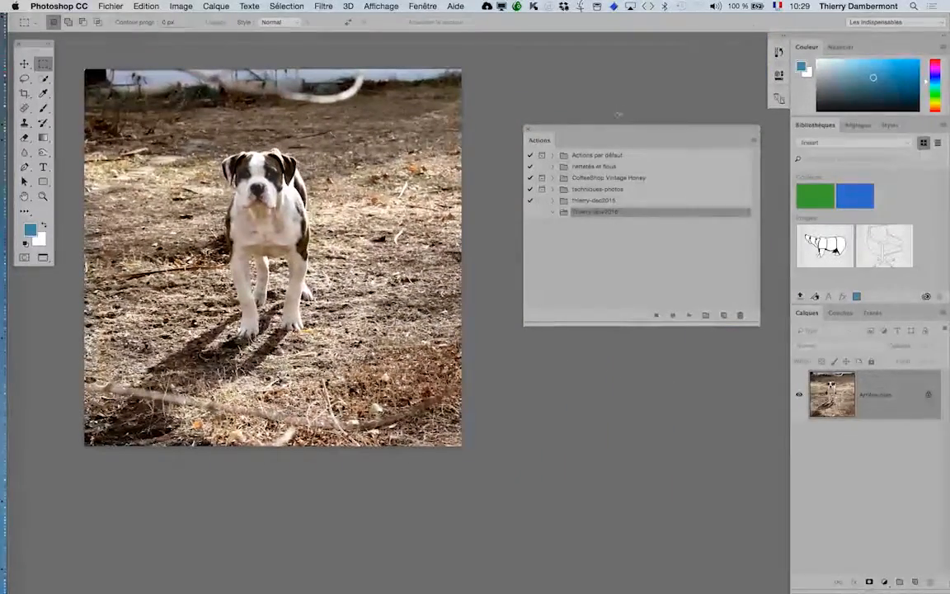
{"action": "left_click_drag", "start_coordinate": [612, 129], "coordinate": [582, 112]}
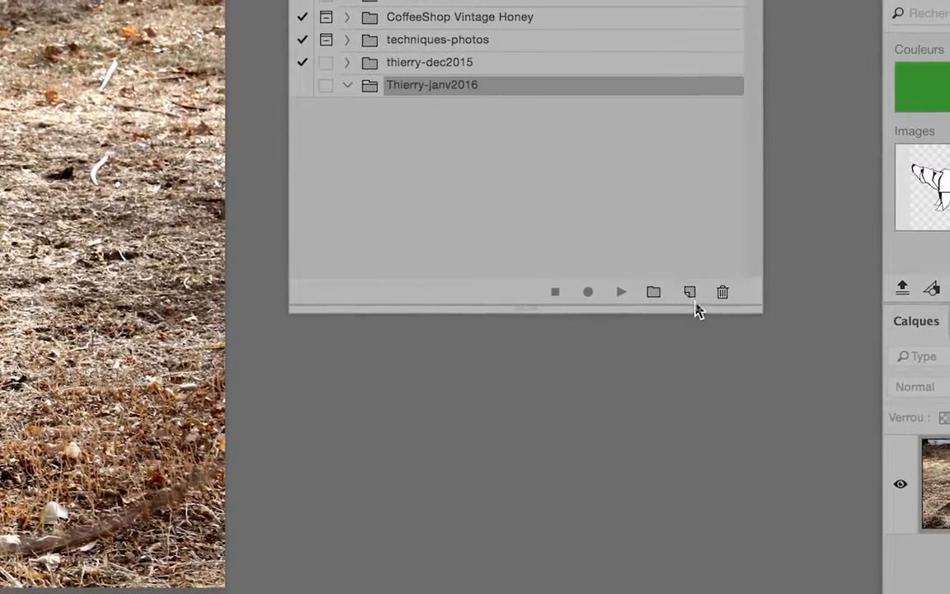
Create an action named "logo en bas à droite" in the new set and start recording it.
{"action": "left_click", "coordinate": [690, 293]}
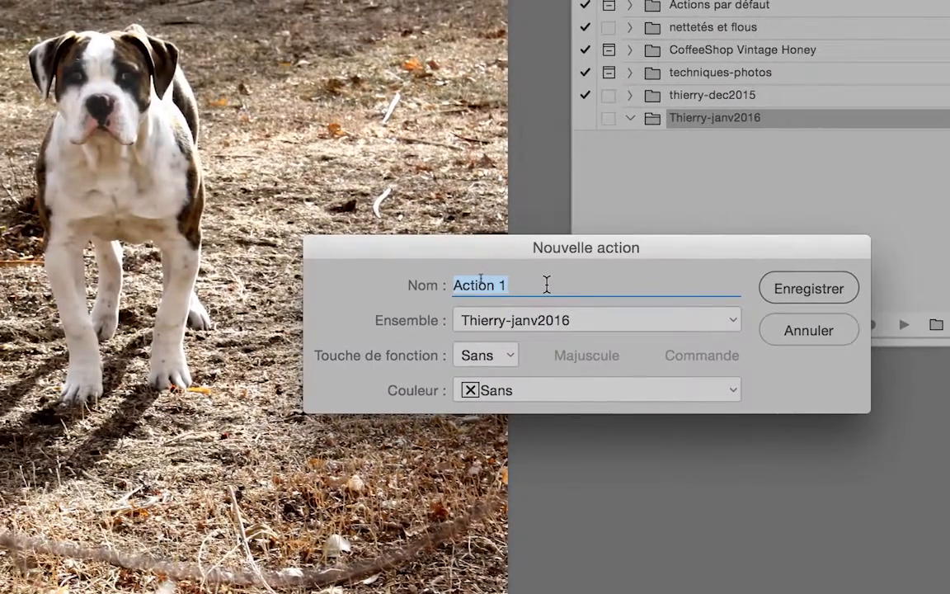
{"action": "key", "text": "BackSpace"}
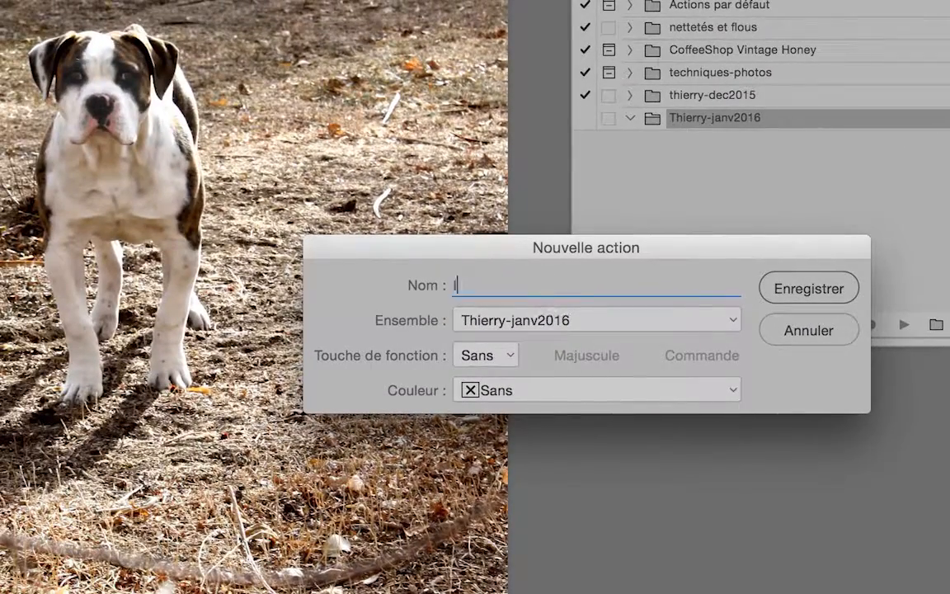
{"action": "type", "text": "logo en bas à d"}
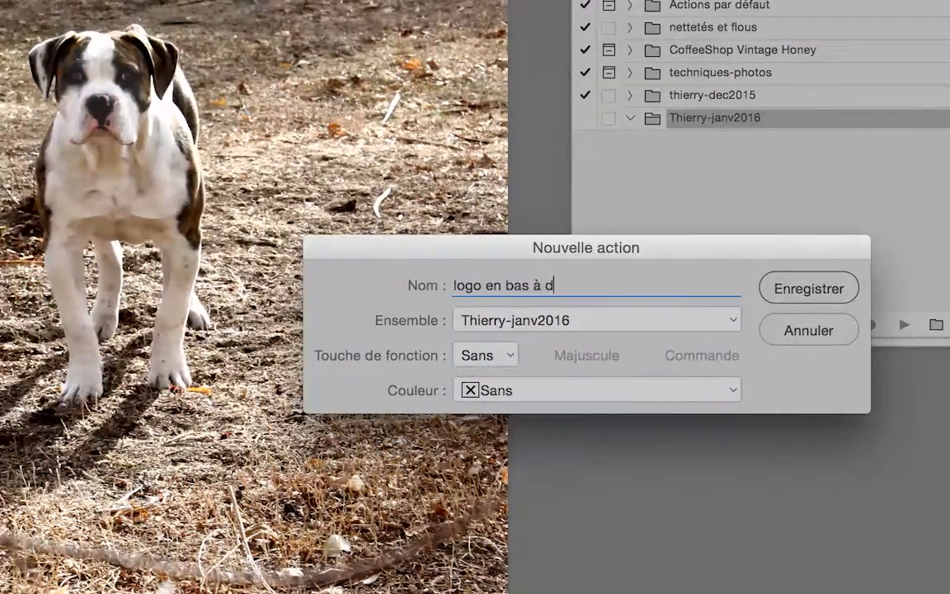
{"action": "type", "text": "roite"}
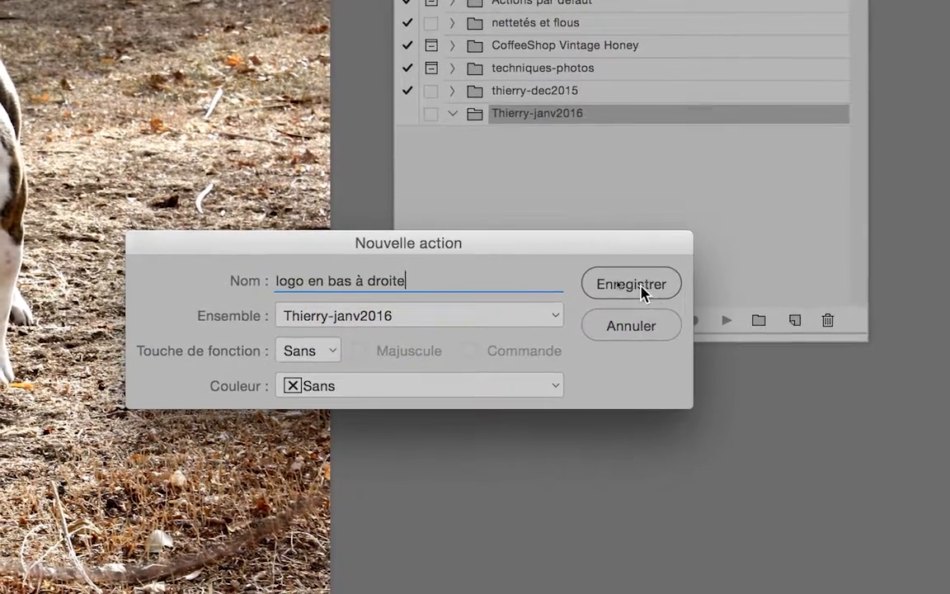
{"action": "left_click", "coordinate": [631, 289]}
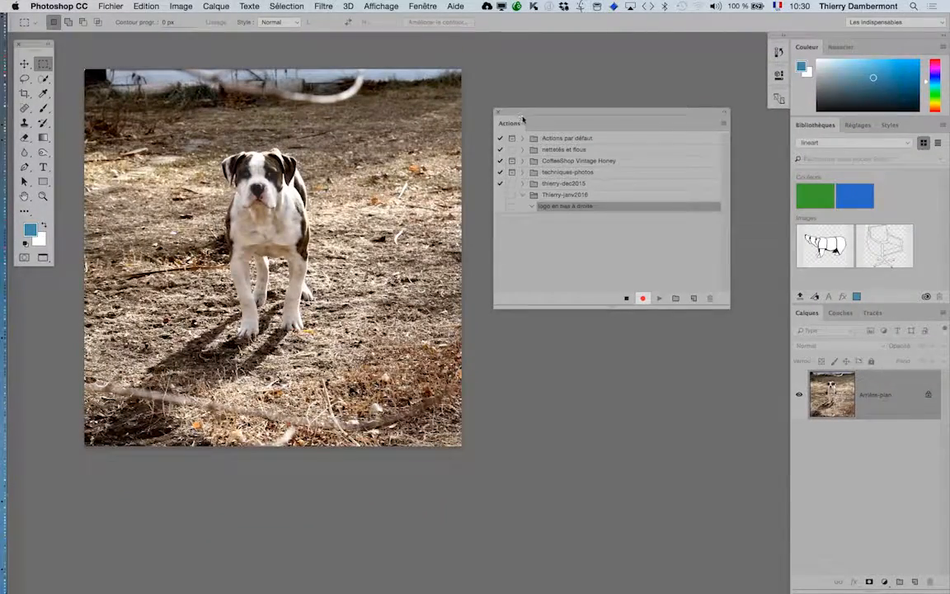
{"action": "left_click_drag", "start_coordinate": [526, 114], "coordinate": [567, 111]}
{"action": "key", "text": "space"}
{"action": "left_click_drag", "start_coordinate": [335, 189], "coordinate": [361, 182]}
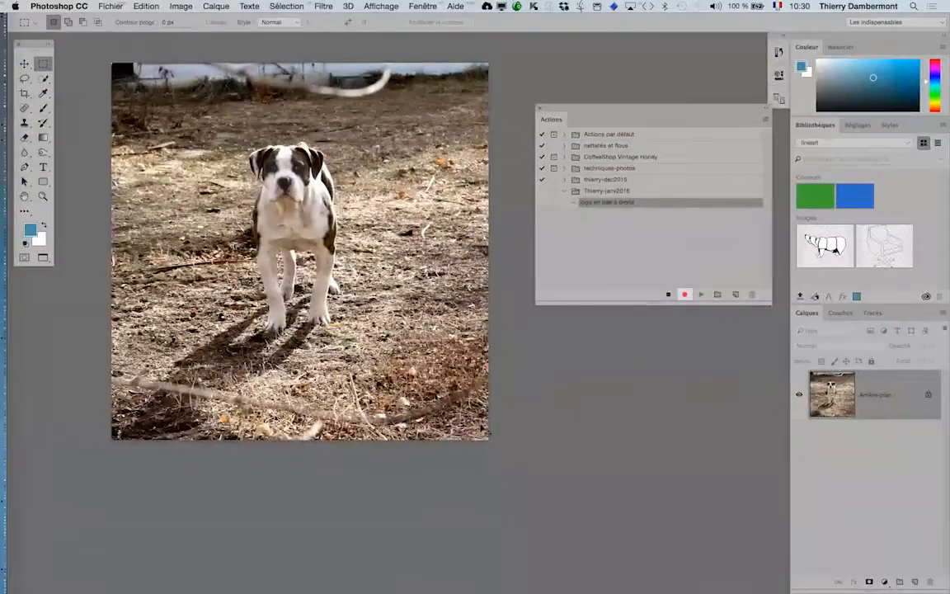
Switch to the Finder and open the PSD folder inside images-diverses of "PS avancé jour 3 sur 3 en janv 2016".
{"action": "key", "text": "super+Tab"}
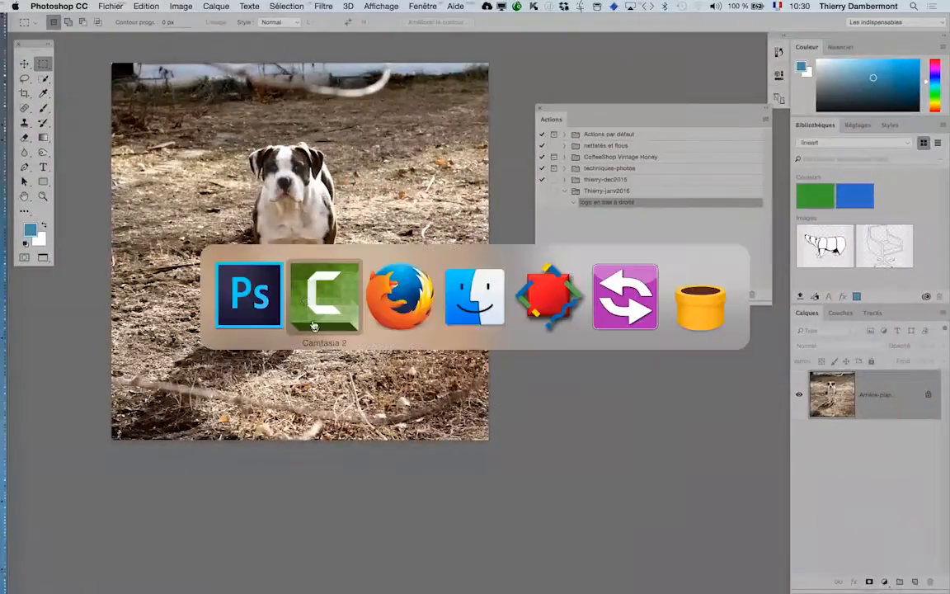
{"action": "left_click", "coordinate": [452, 285]}
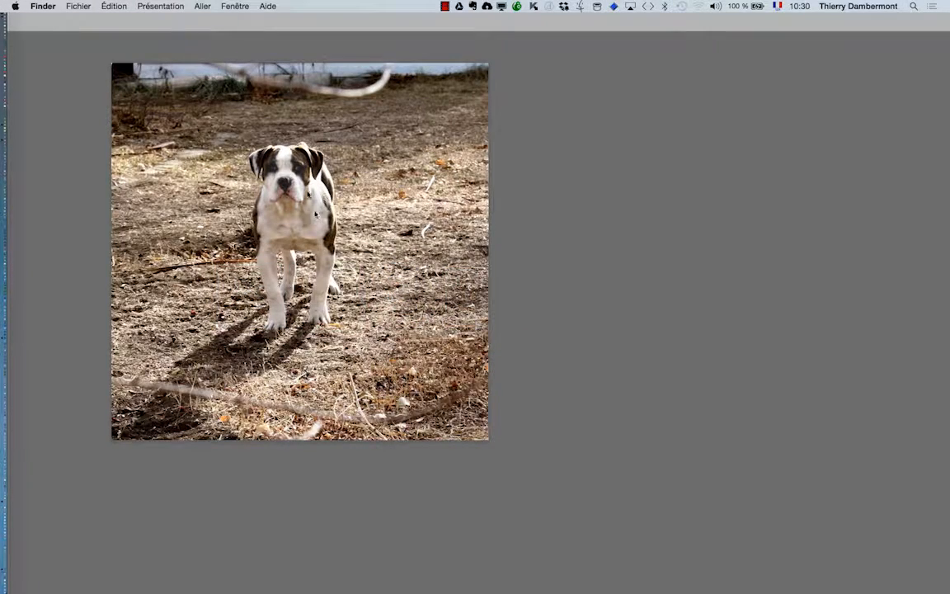
{"action": "left_click", "coordinate": [80, 6]}
{"action": "left_click", "coordinate": [103, 20]}
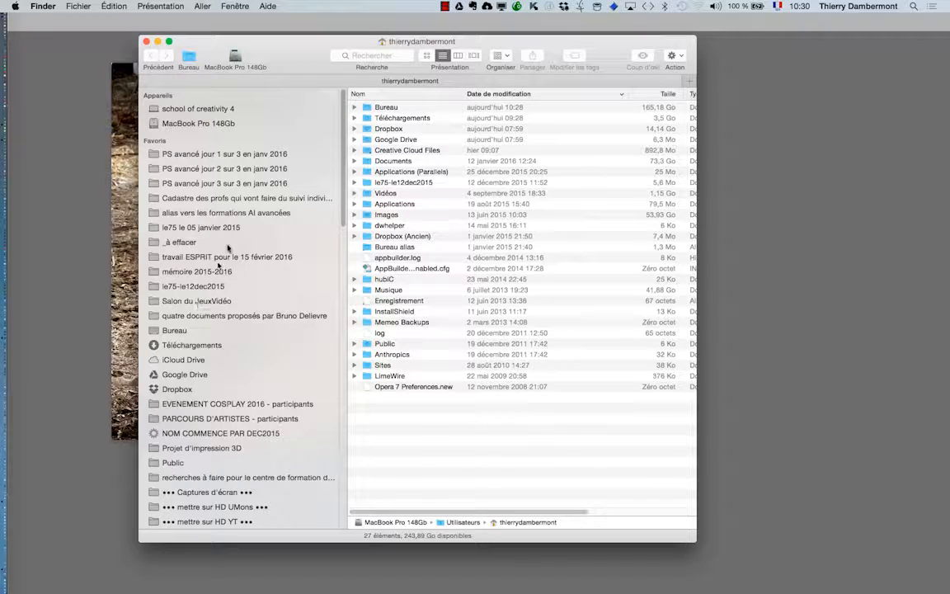
{"action": "left_click", "coordinate": [247, 183]}
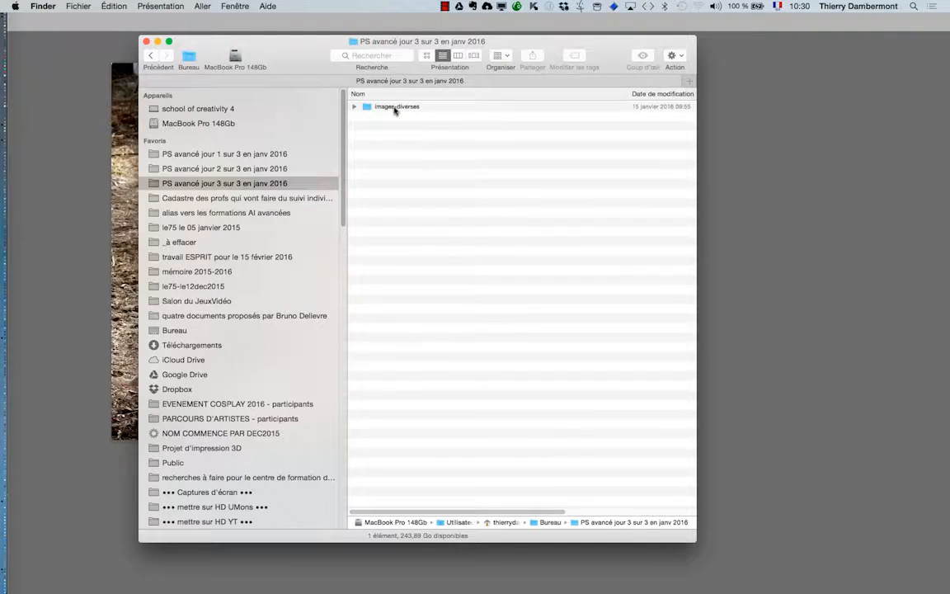
{"action": "double_click", "coordinate": [362, 106]}
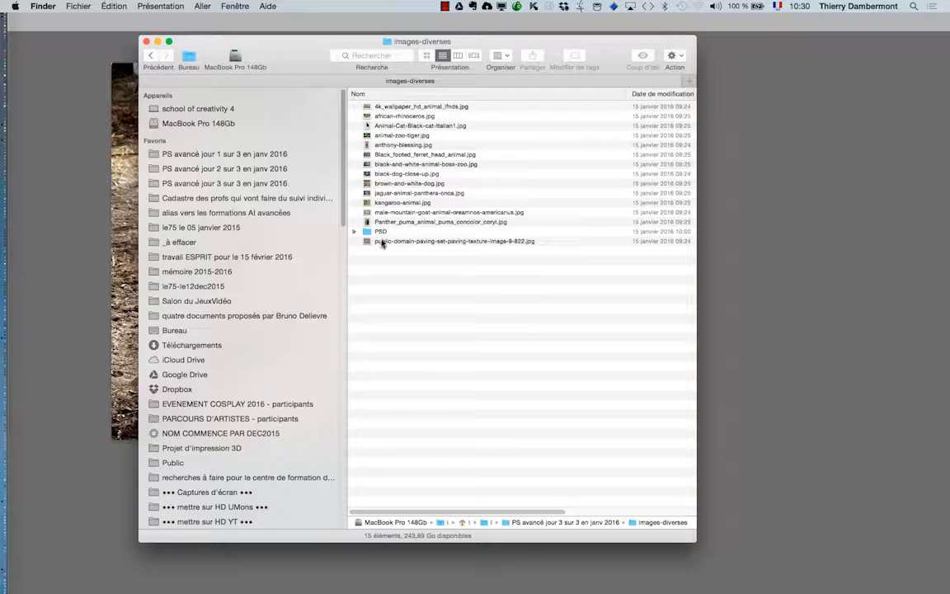
{"action": "double_click", "coordinate": [368, 232]}
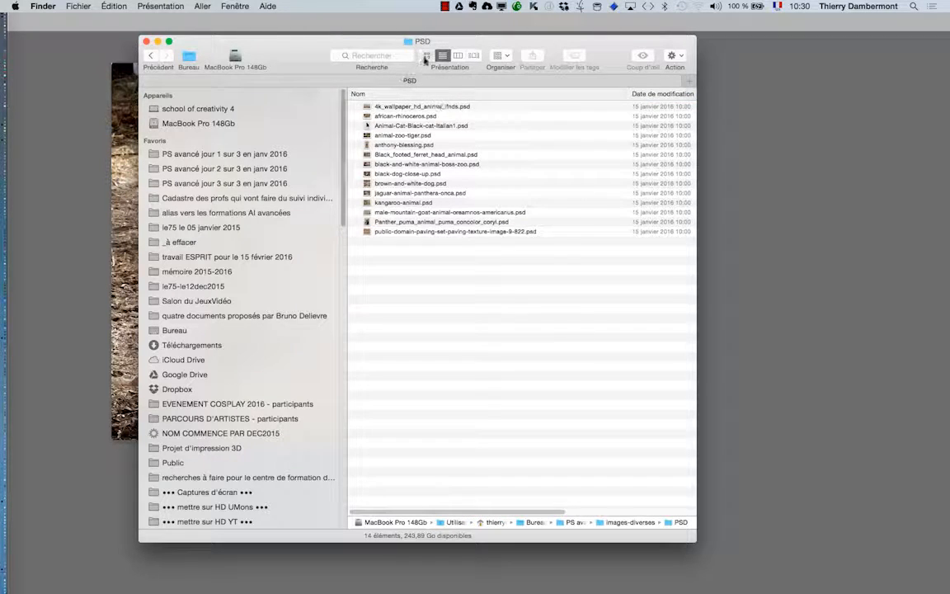
Examine the PSD folder's images as icons in an enlarged window, then close it and return to Photoshop.
{"action": "left_click", "coordinate": [426, 55]}
{"action": "left_click_drag", "start_coordinate": [693, 538], "coordinate": [892, 556]}
{"action": "scroll", "coordinate": [804, 347], "scroll_direction": "down", "scroll_amount": 5}
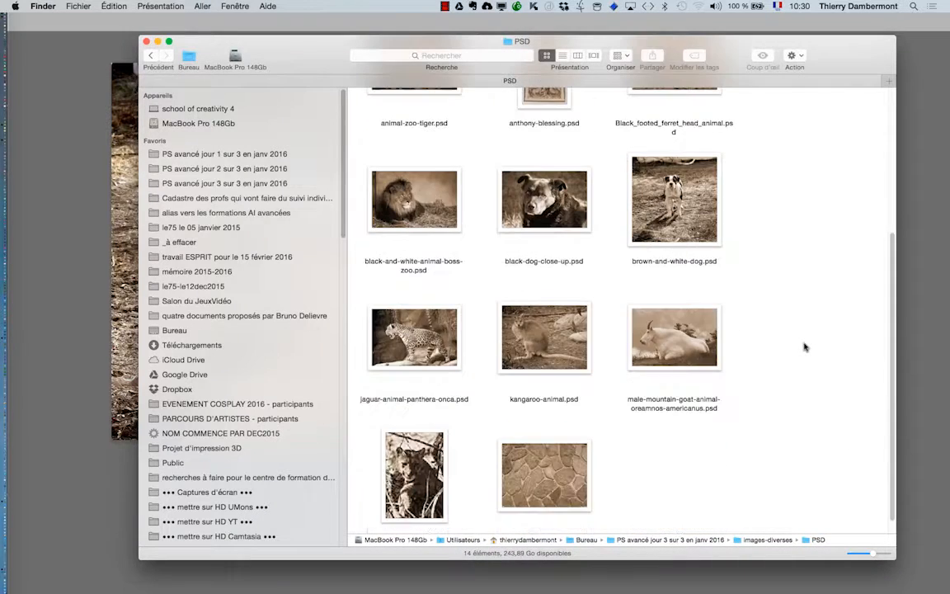
{"action": "scroll", "coordinate": [805, 347], "scroll_direction": "up", "scroll_amount": 5}
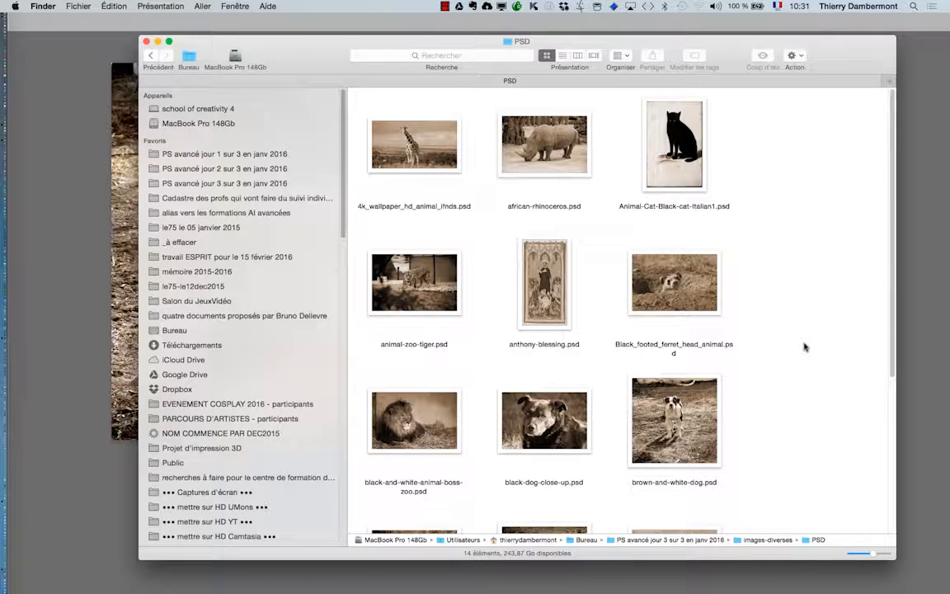
{"action": "left_click", "coordinate": [145, 41]}
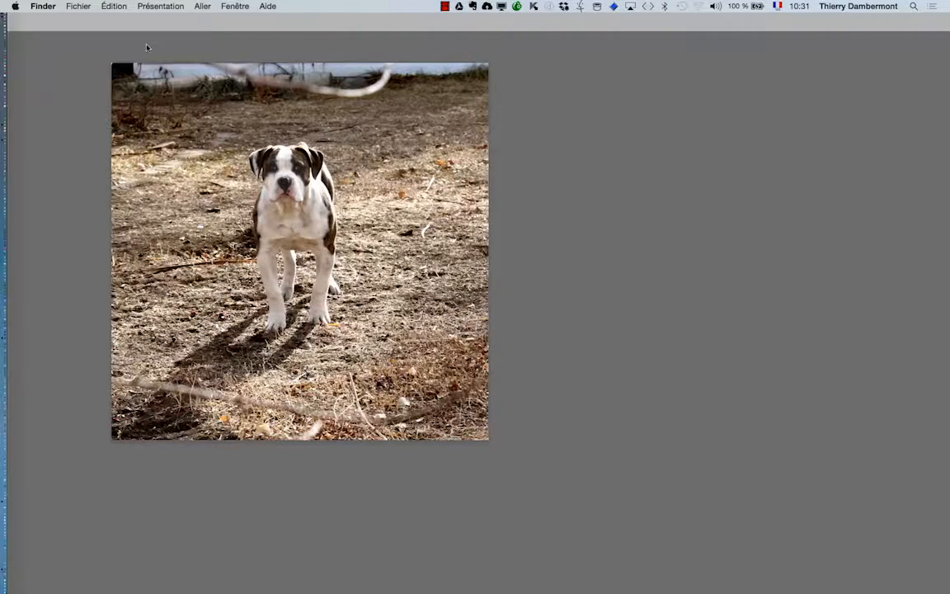
{"action": "left_click", "coordinate": [146, 47]}
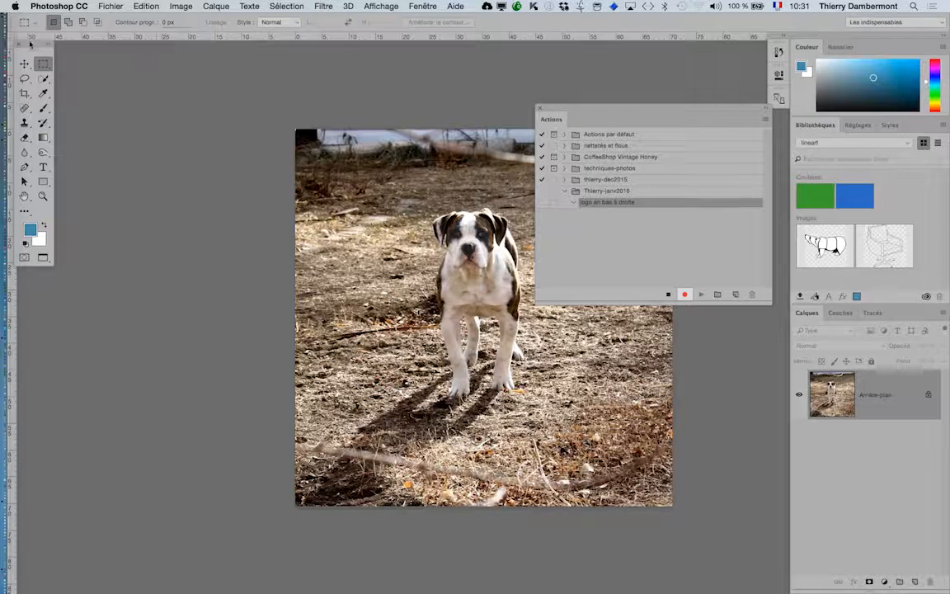
Move the Tools and Actions panels clear of the photo and reset the rulers' zero point.
{"action": "left_click_drag", "start_coordinate": [34, 46], "coordinate": [123, 273]}
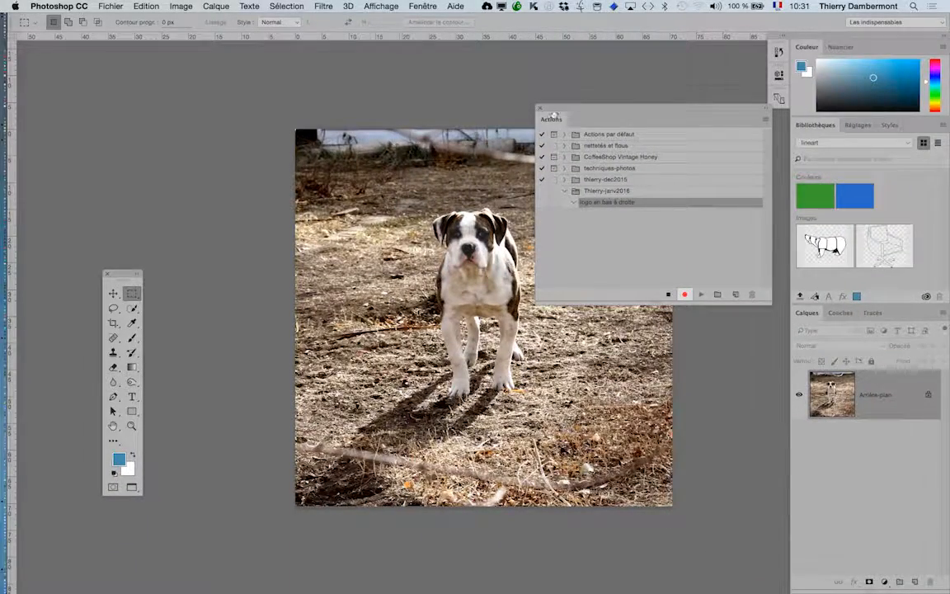
{"action": "left_click_drag", "start_coordinate": [558, 108], "coordinate": [58, 63]}
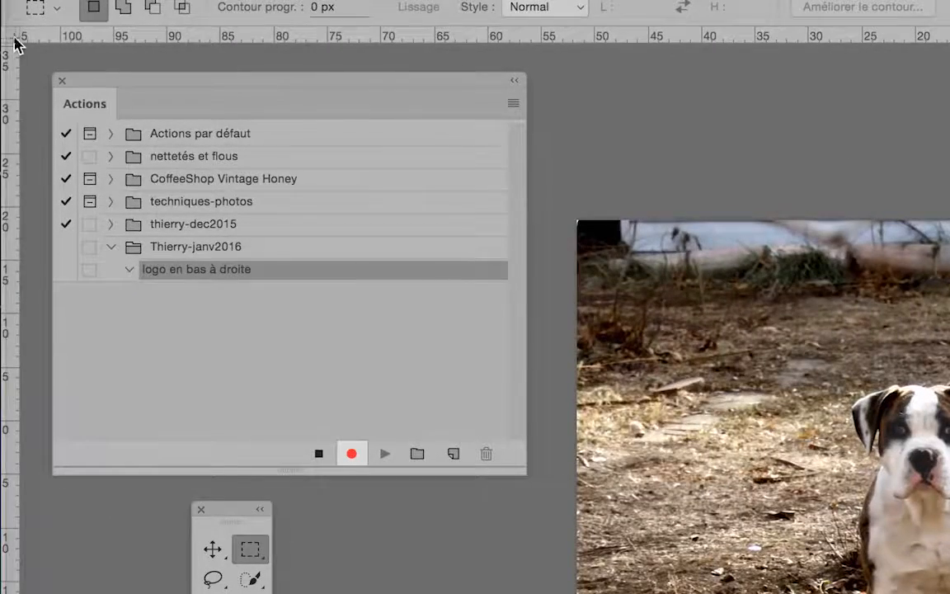
{"action": "double_click", "coordinate": [13, 36]}
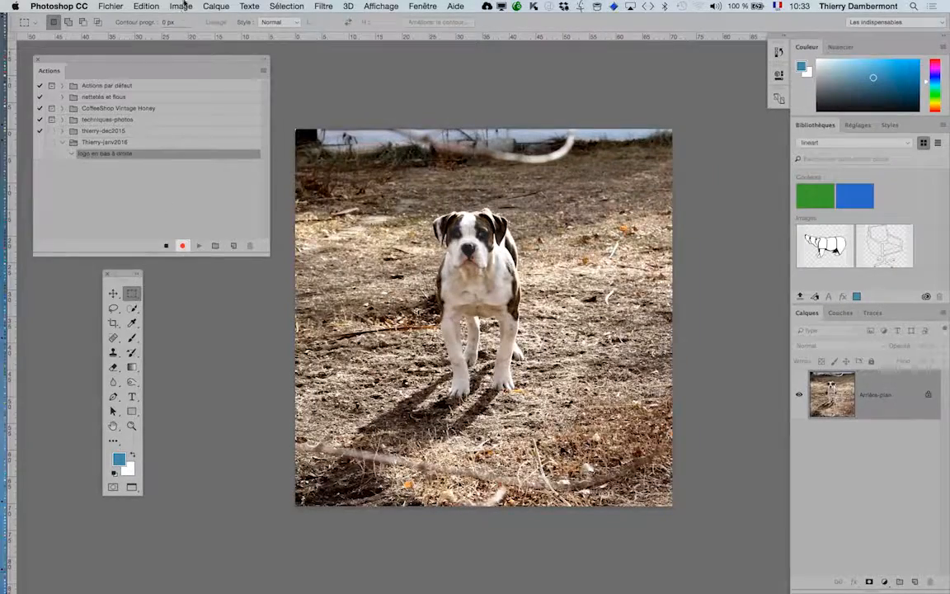
Rotate the whole dog image by 180° as the first recorded operation of the action.
{"action": "left_click", "coordinate": [181, 5]}
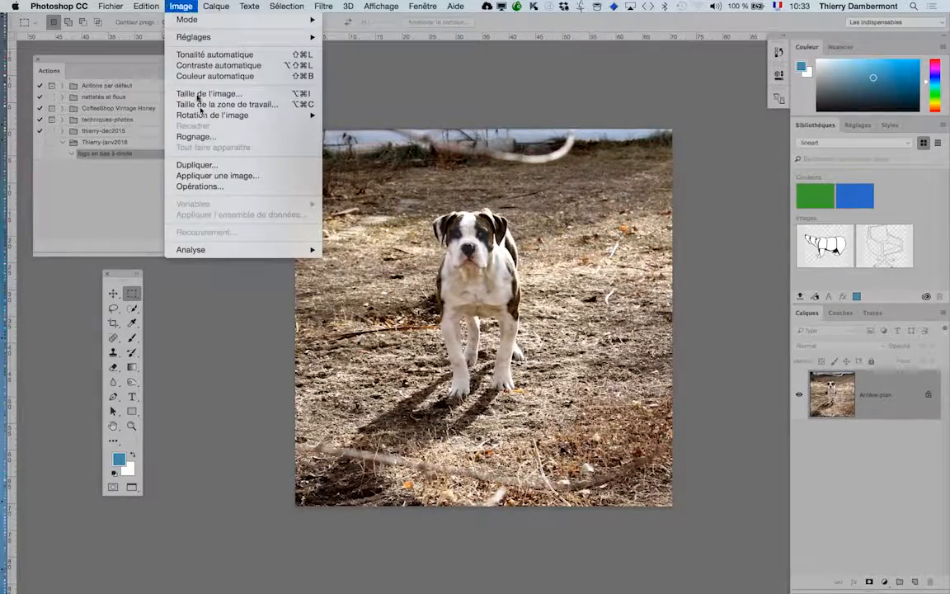
{"action": "mouse_move", "coordinate": [223, 115]}
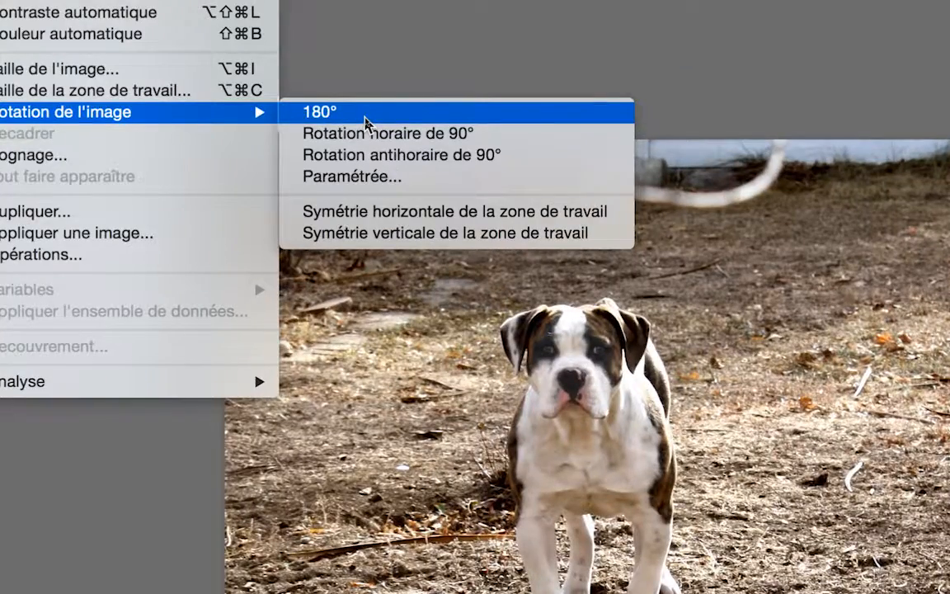
{"action": "left_click", "coordinate": [365, 122]}
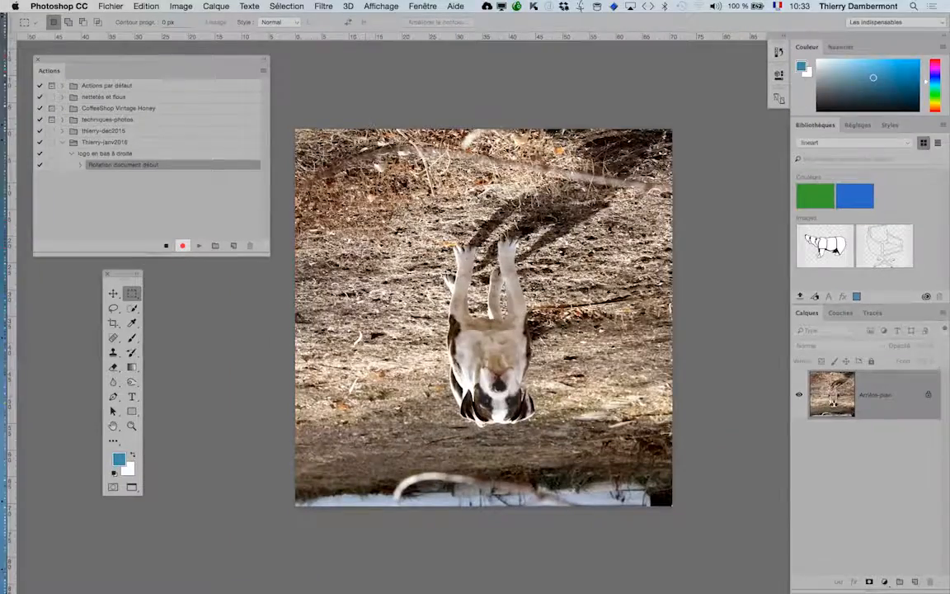
Expand the recorded rotation in the "logo en bas à droite" action to check its angle, then collapse it.
{"action": "left_click_drag", "start_coordinate": [208, 59], "coordinate": [324, 56]}
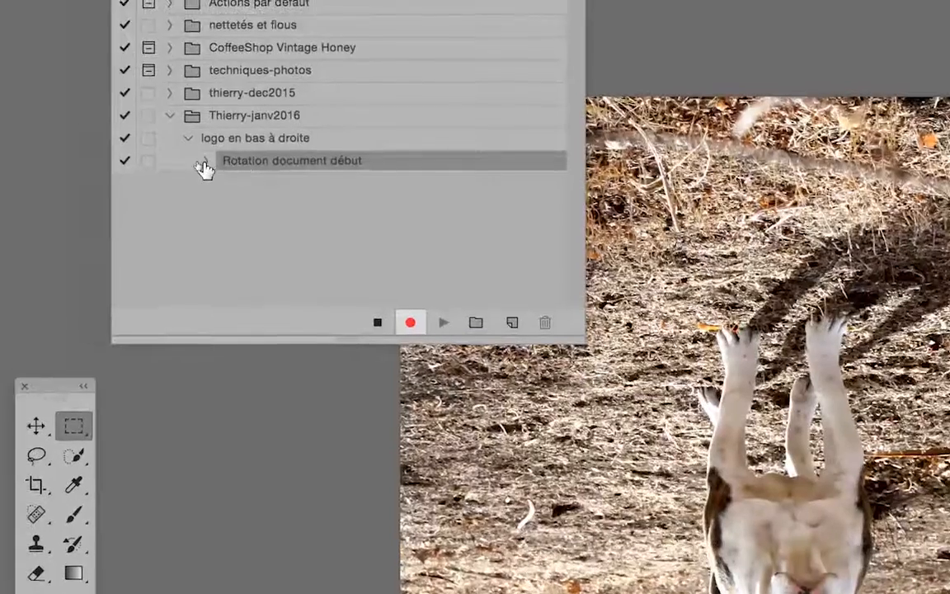
{"action": "left_click", "coordinate": [177, 156]}
{"action": "left_click", "coordinate": [204, 167]}
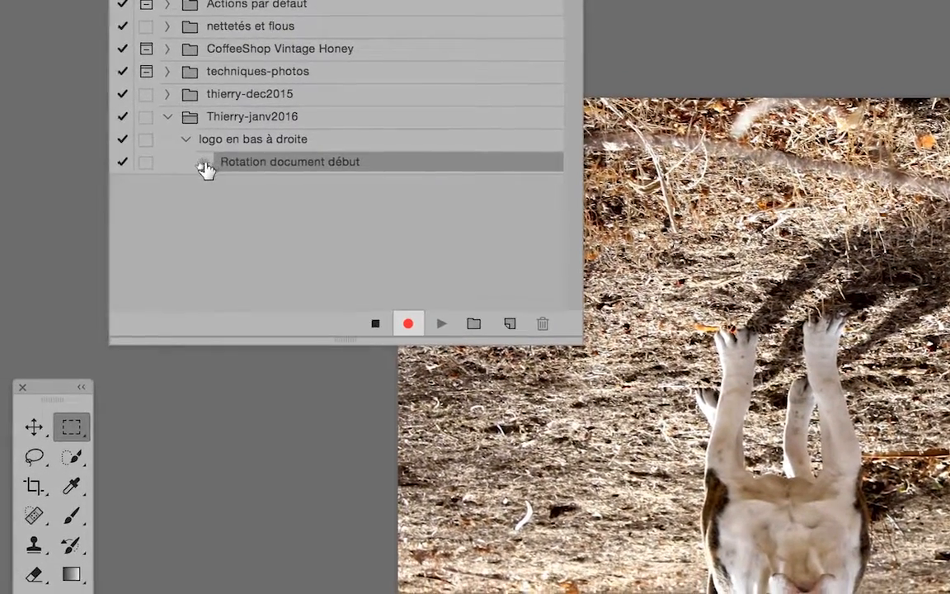
{"action": "left_click", "coordinate": [203, 168]}
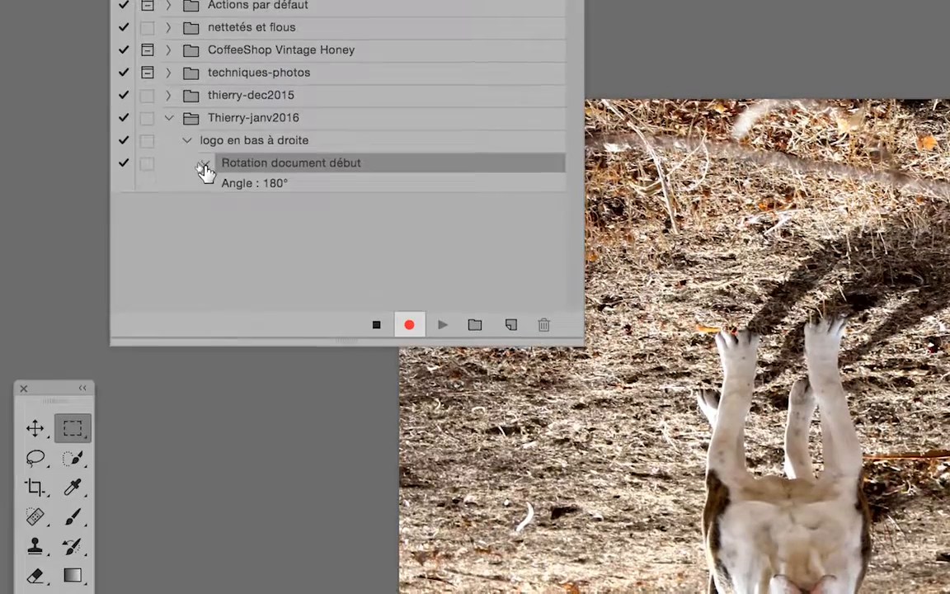
{"action": "left_click", "coordinate": [203, 168]}
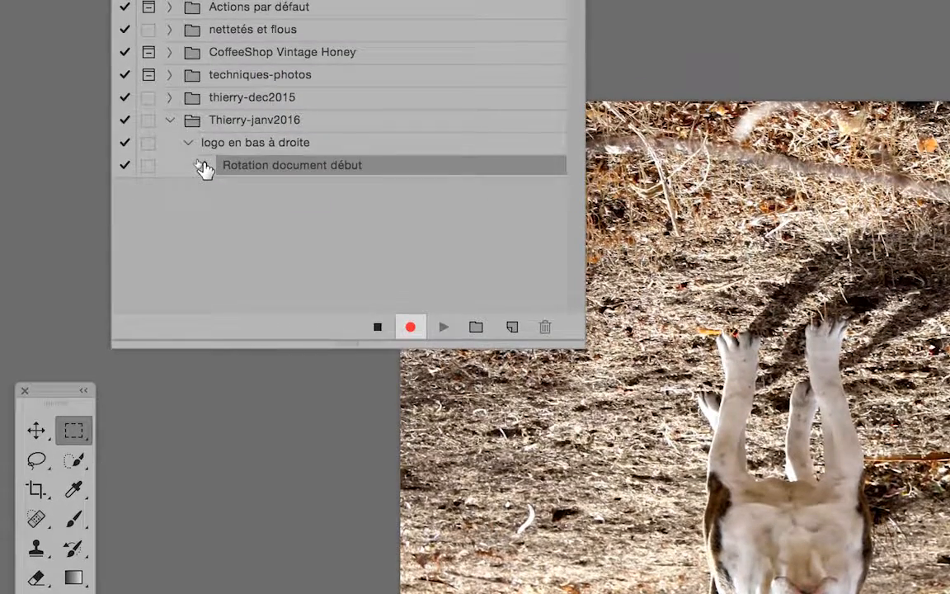